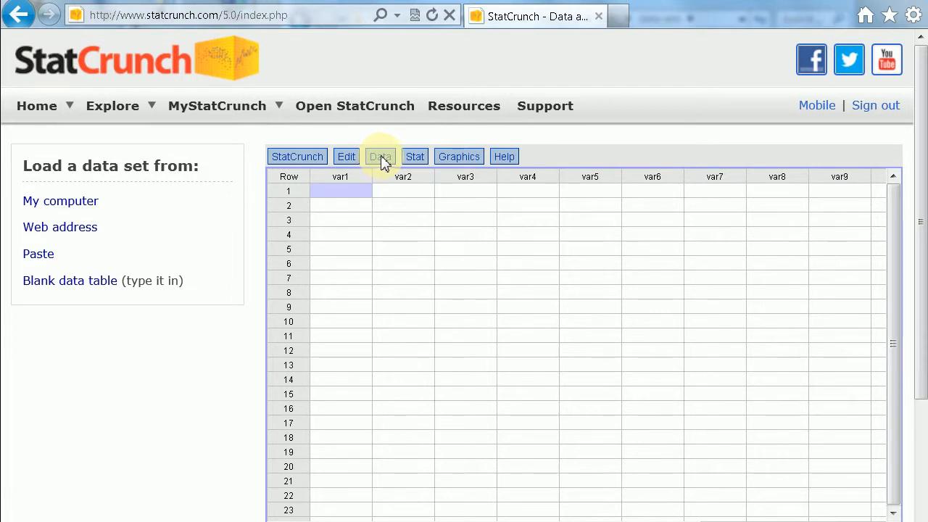
Step: Load the pet-preference.xlsx file from the computer's Student Data folder, using its first line as column names
{"action": "left_click", "coordinate": [382, 161]}
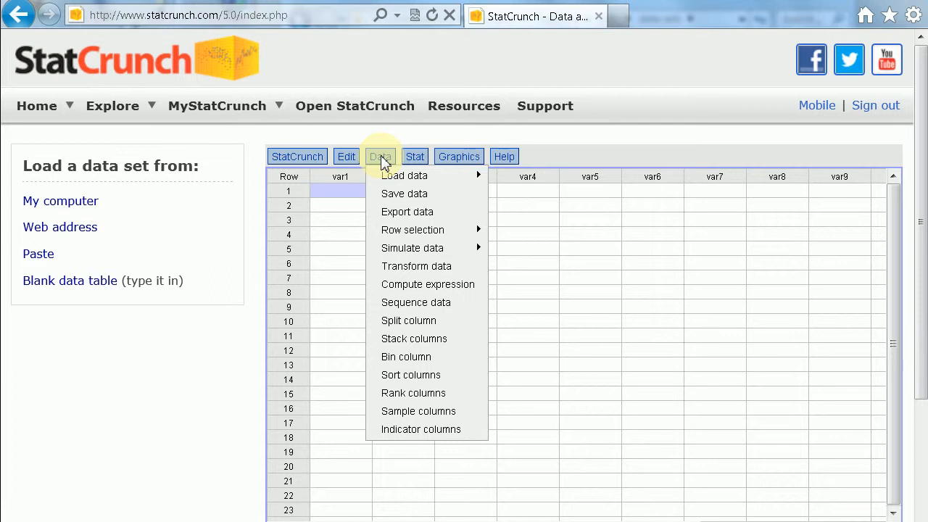
{"action": "mouse_move", "coordinate": [384, 178]}
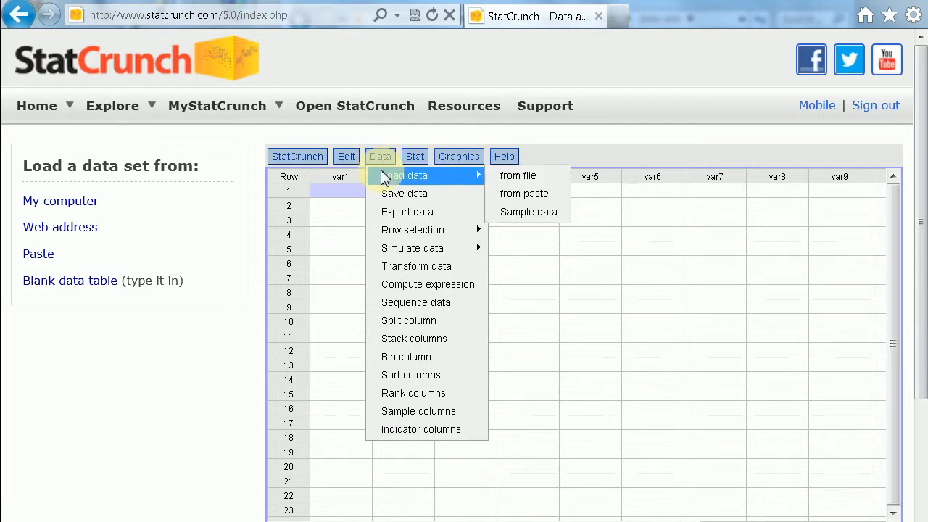
{"action": "left_click", "coordinate": [513, 178]}
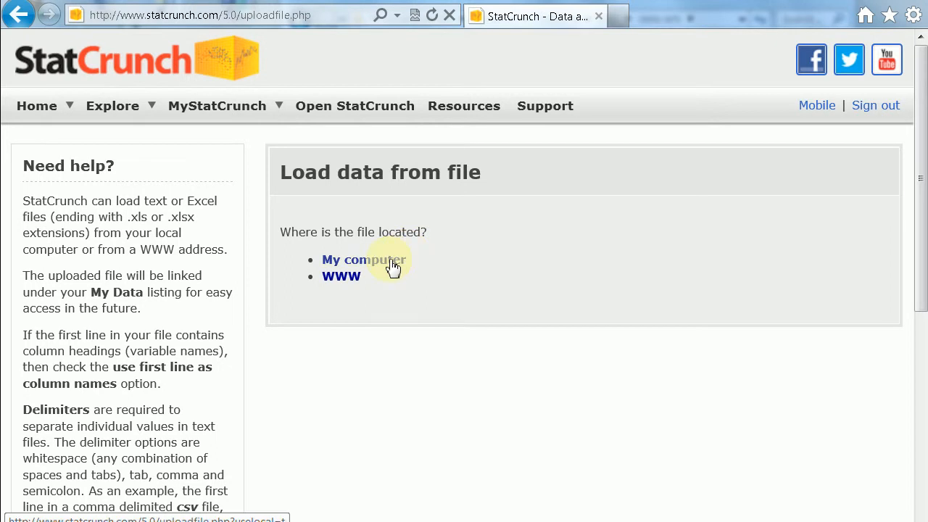
{"action": "left_click", "coordinate": [392, 267]}
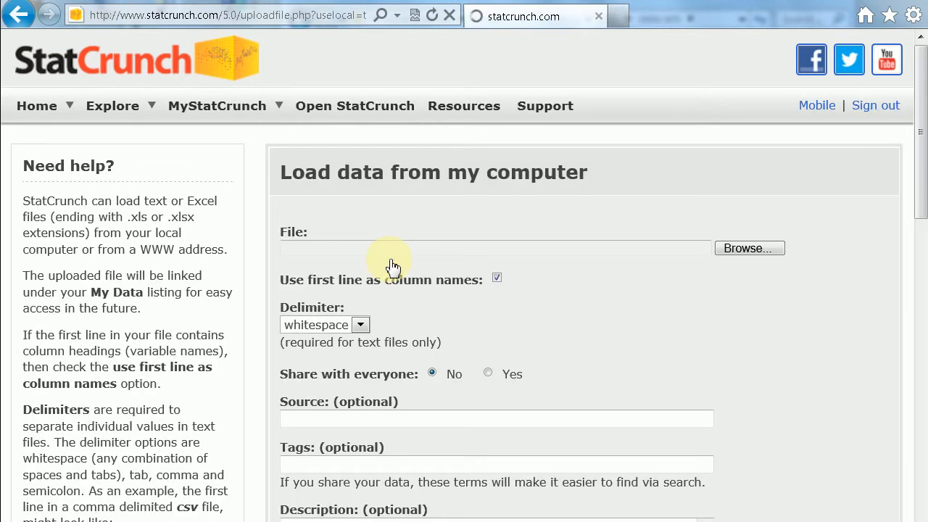
{"action": "left_click", "coordinate": [740, 251]}
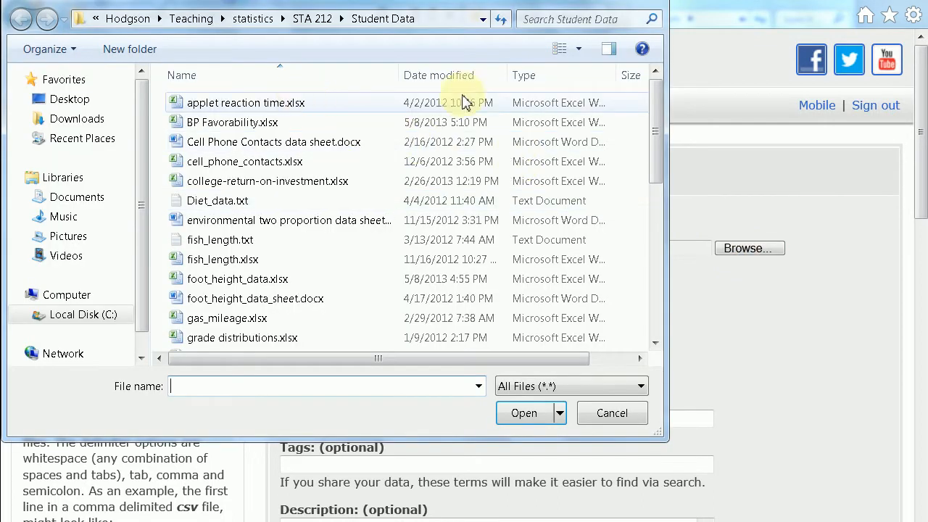
{"action": "left_click_drag", "start_coordinate": [660, 104], "coordinate": [657, 200]}
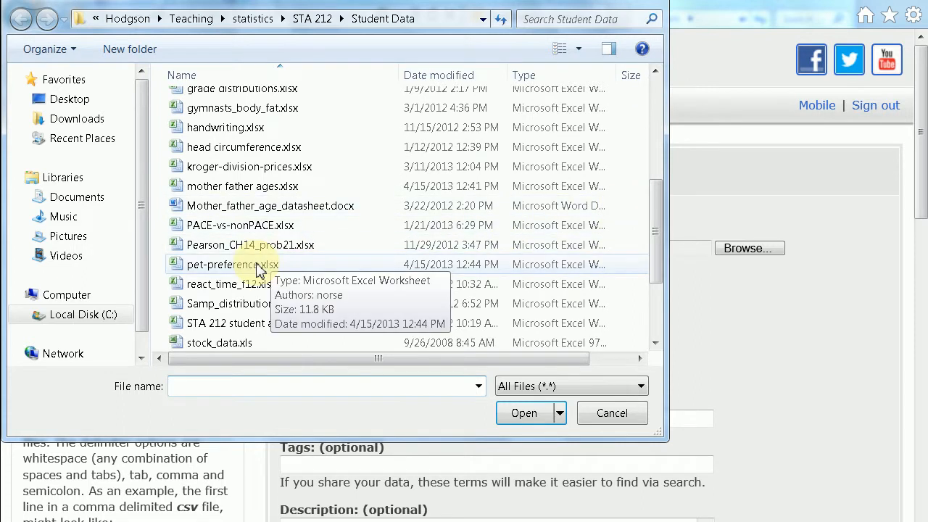
{"action": "double_click", "coordinate": [233, 265]}
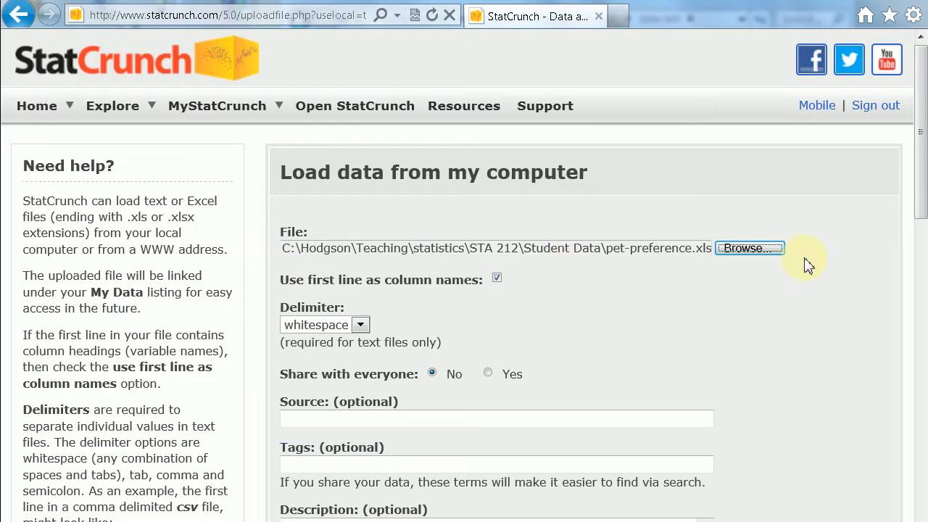
{"action": "left_click_drag", "start_coordinate": [921, 194], "coordinate": [906, 500]}
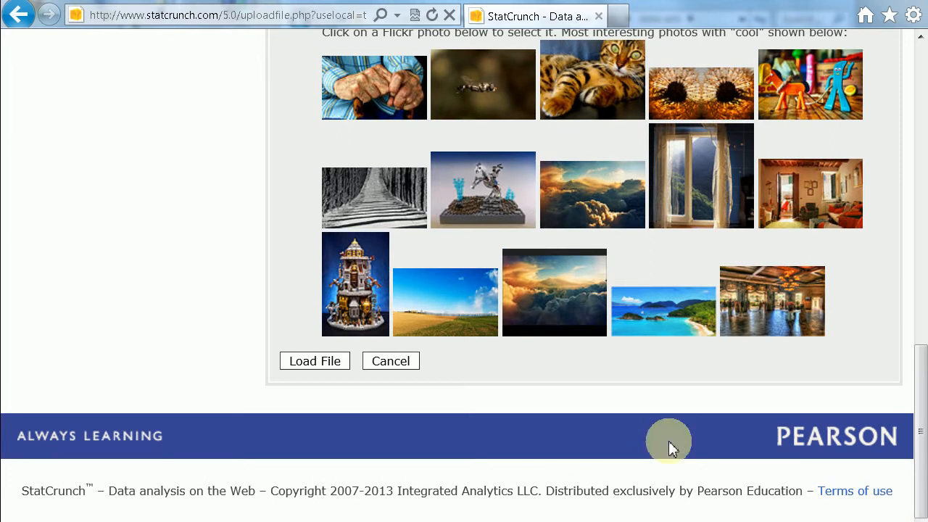
{"action": "left_click", "coordinate": [323, 366]}
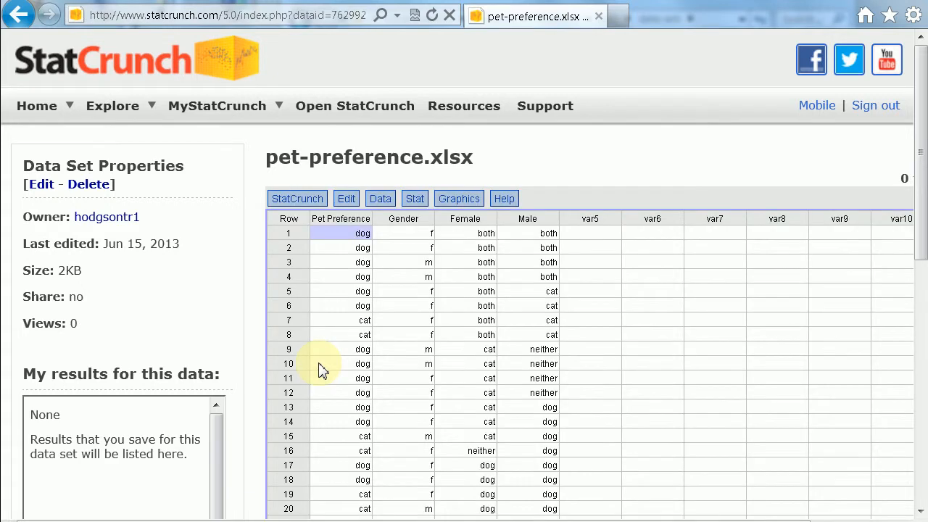
Step: Create a bar plot with data from the Pet Preference column, leaving the filter and grouping unset
{"action": "left_click_drag", "start_coordinate": [922, 187], "coordinate": [919, 220]}
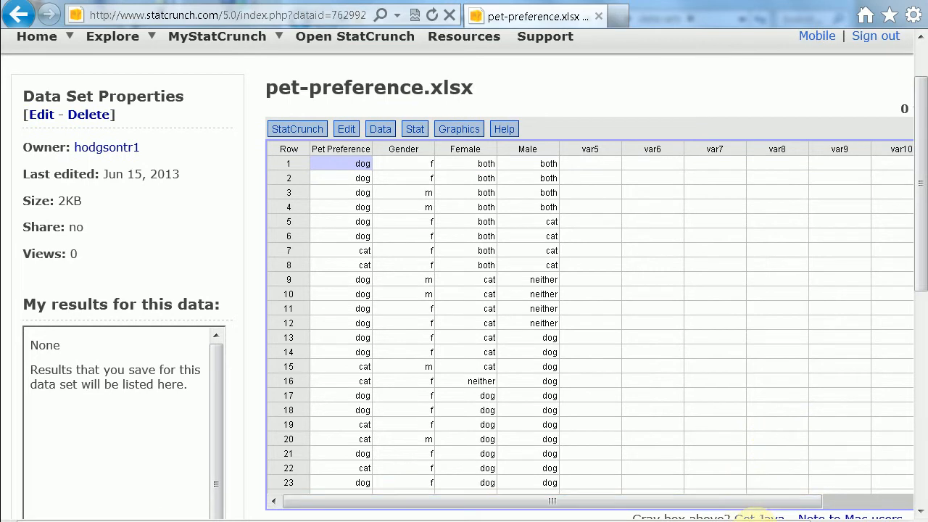
{"action": "left_click_drag", "start_coordinate": [756, 521], "coordinate": [874, 521]}
{"action": "left_click_drag", "start_coordinate": [896, 222], "coordinate": [893, 485]}
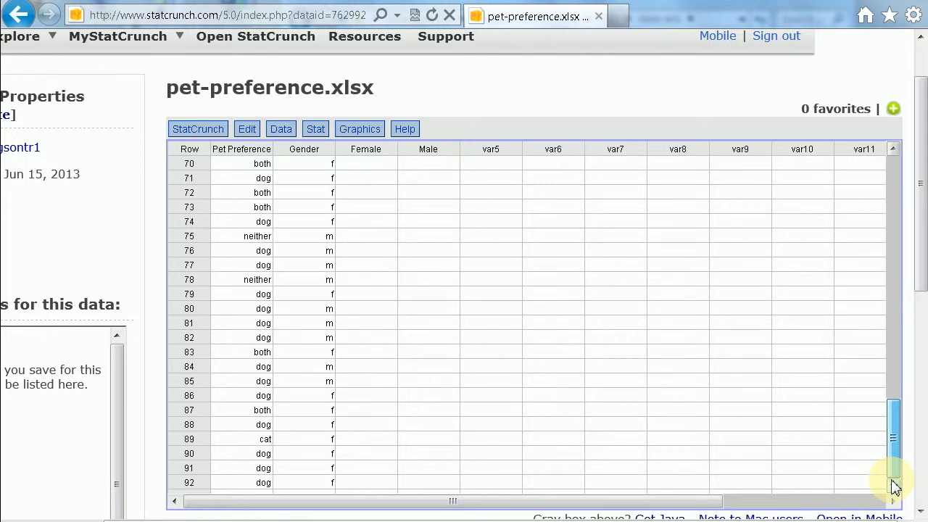
{"action": "left_click_drag", "start_coordinate": [893, 486], "coordinate": [904, 175]}
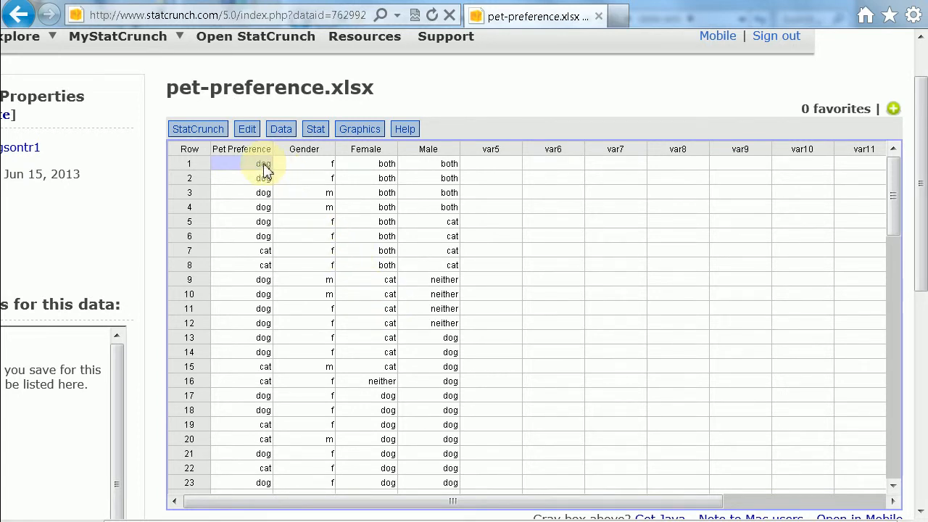
{"action": "left_click", "coordinate": [360, 130]}
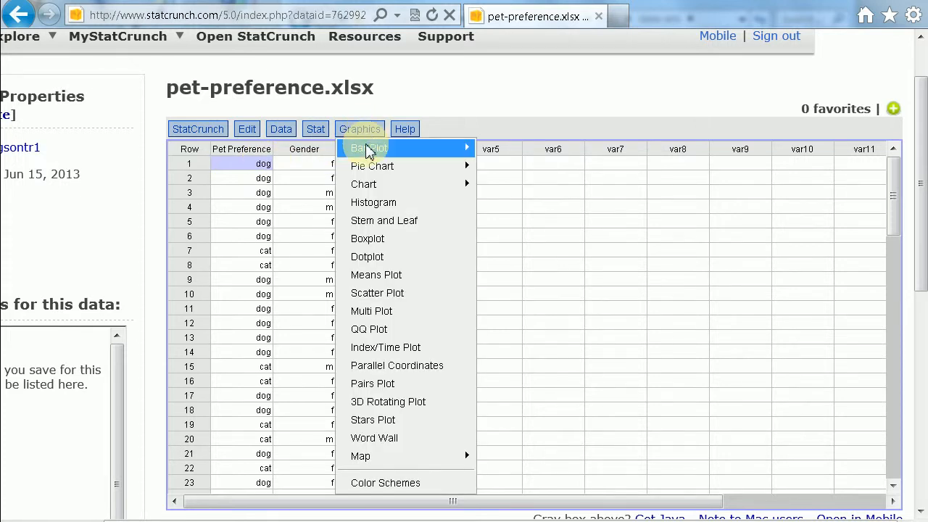
{"action": "mouse_move", "coordinate": [369, 150]}
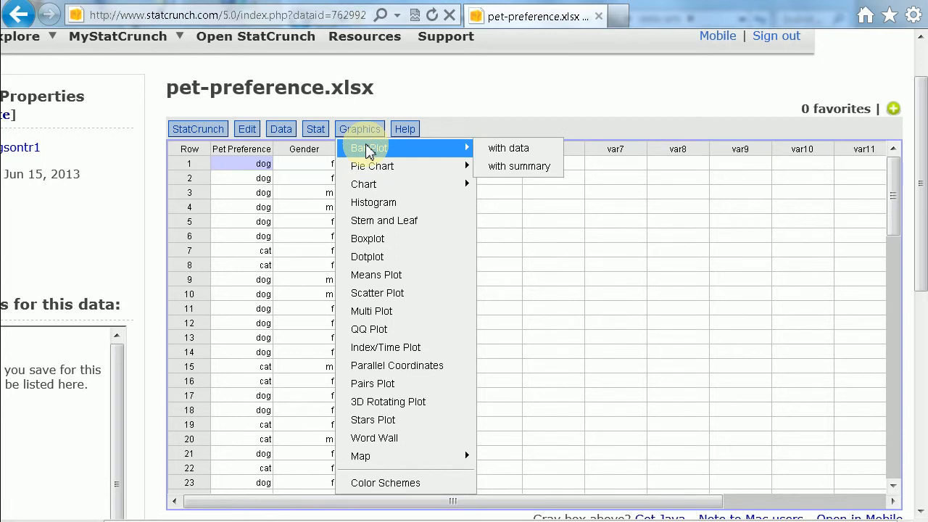
{"action": "left_click", "coordinate": [513, 155]}
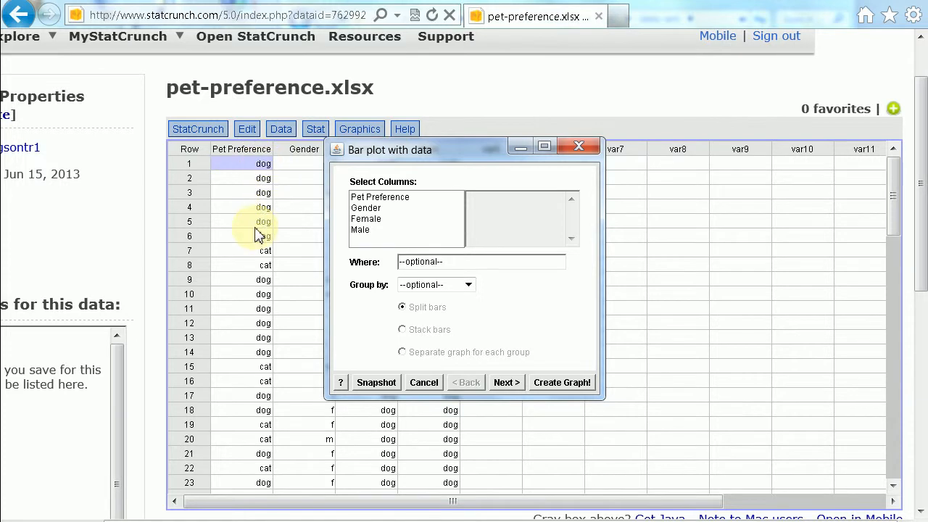
{"action": "left_click", "coordinate": [388, 198]}
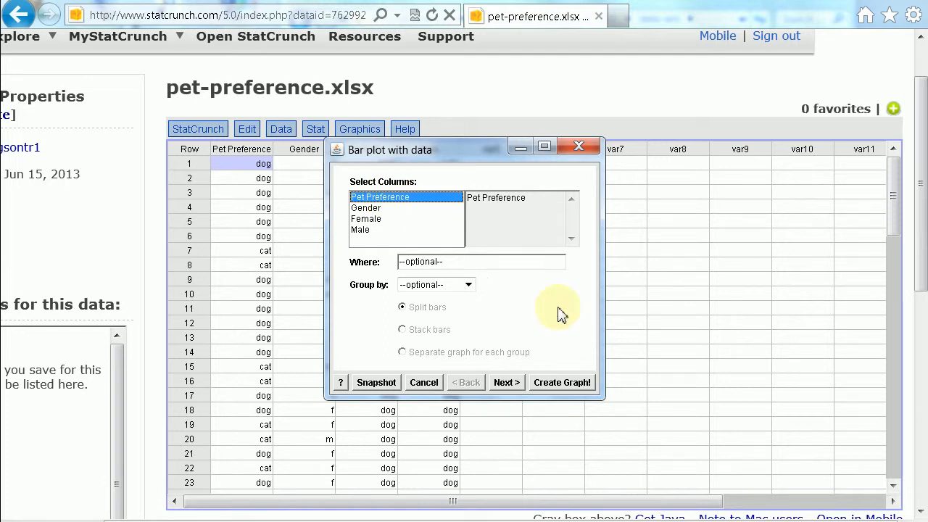
{"action": "left_click", "coordinate": [557, 385]}
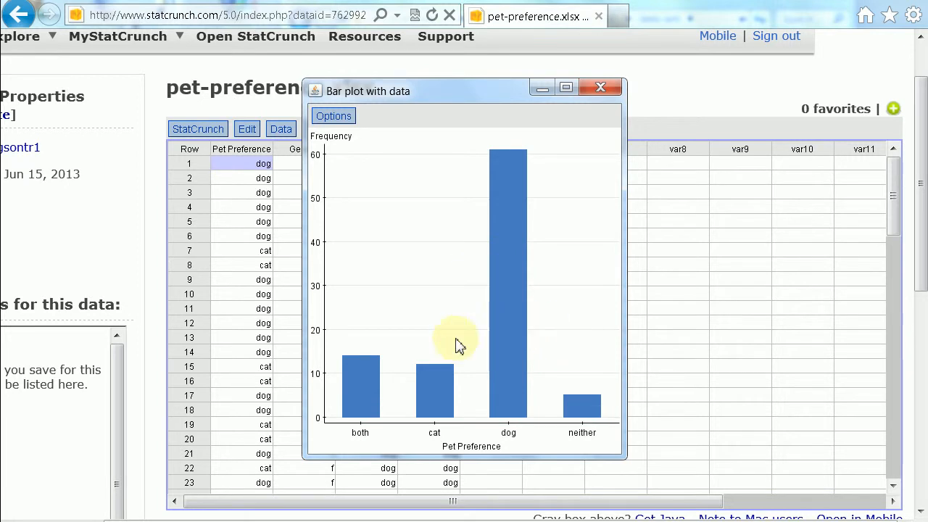
Step: Edit the Pet Preference bar plot to display values above the bars, keeping the Frequency type, and regenerate the graph
{"action": "left_click", "coordinate": [346, 119]}
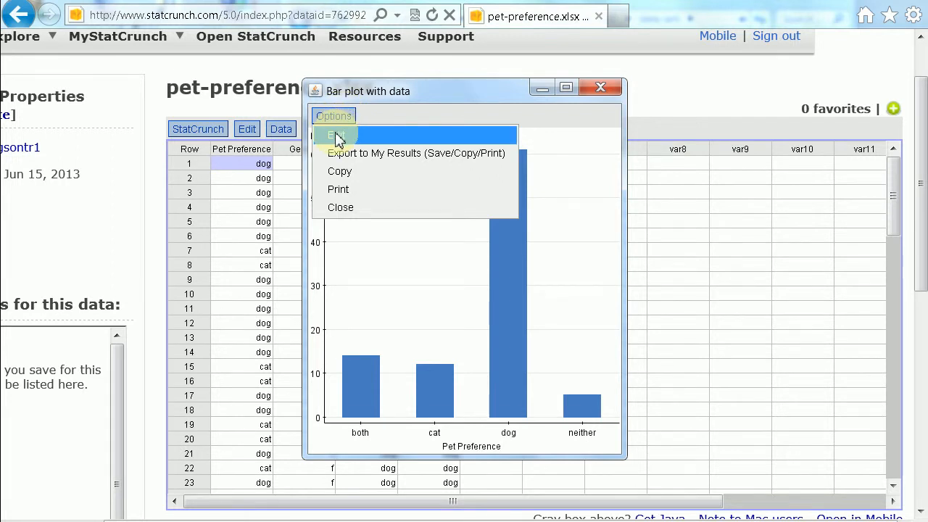
{"action": "left_click", "coordinate": [338, 136]}
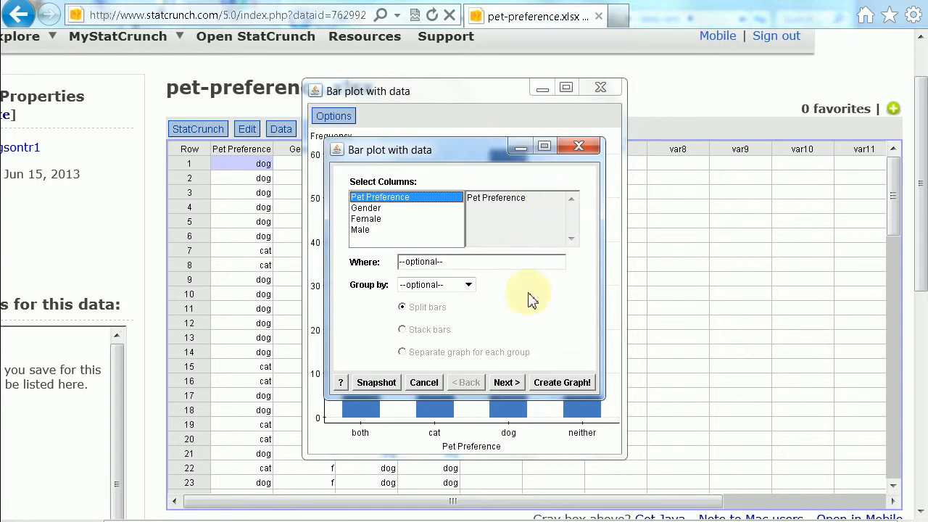
{"action": "left_click", "coordinate": [506, 382]}
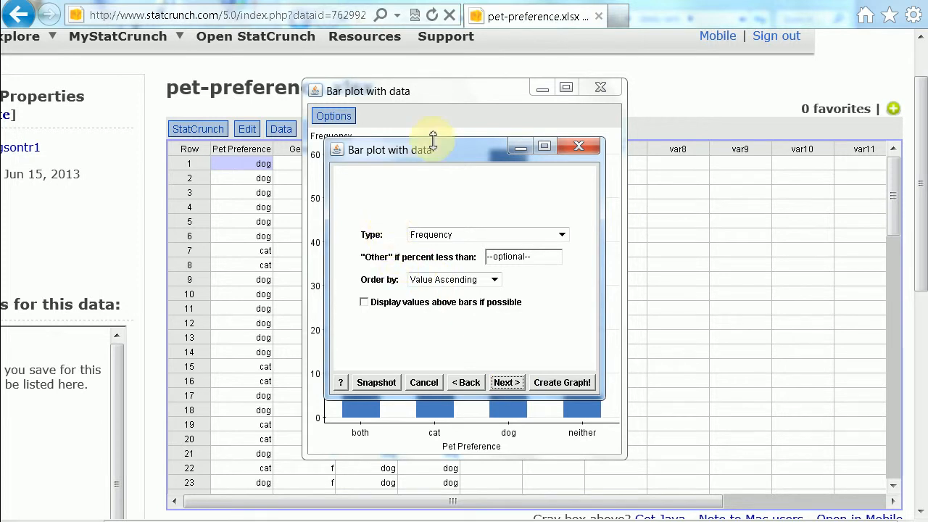
{"action": "left_click_drag", "start_coordinate": [442, 158], "coordinate": [650, 179]}
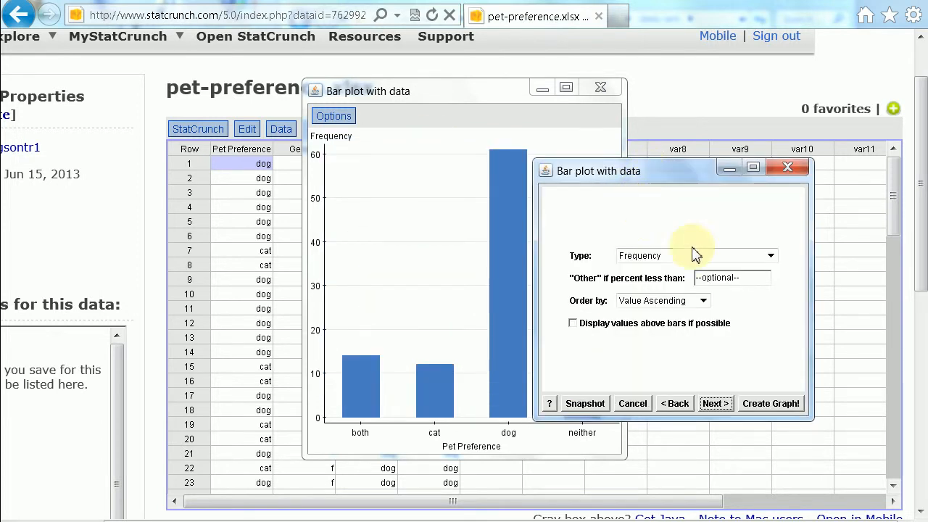
{"action": "left_click", "coordinate": [772, 258]}
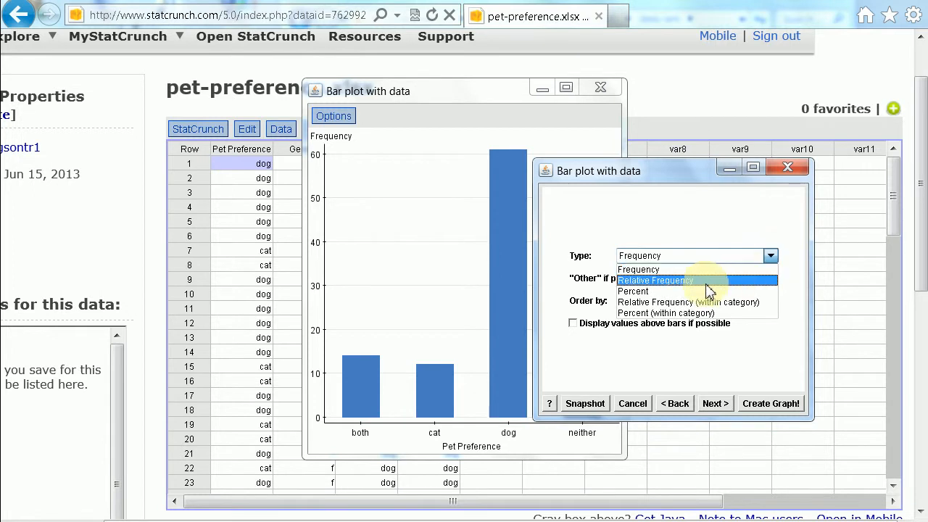
{"action": "left_click", "coordinate": [694, 226]}
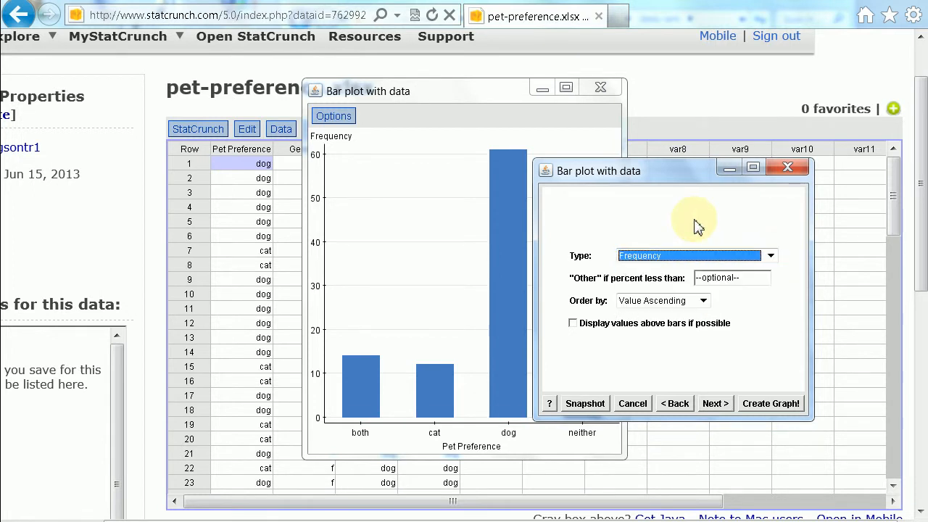
{"action": "left_click", "coordinate": [573, 325]}
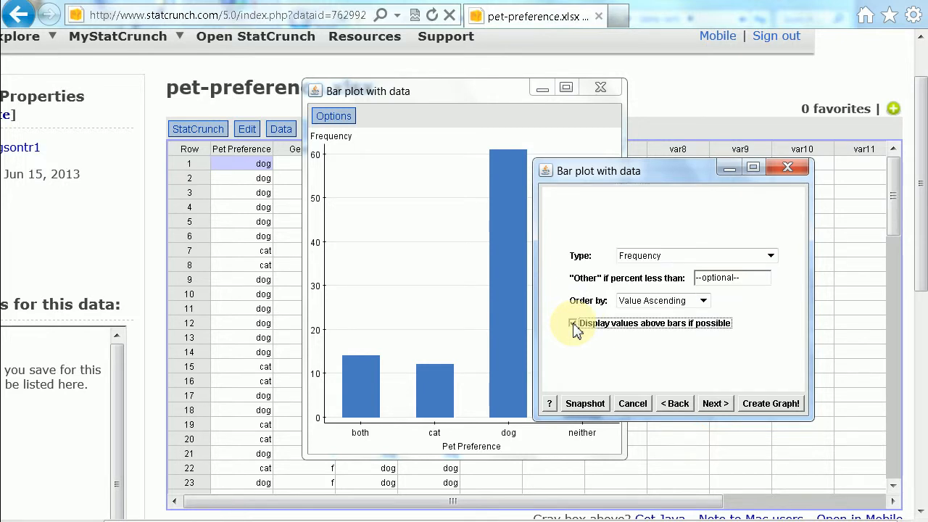
{"action": "left_click", "coordinate": [771, 410]}
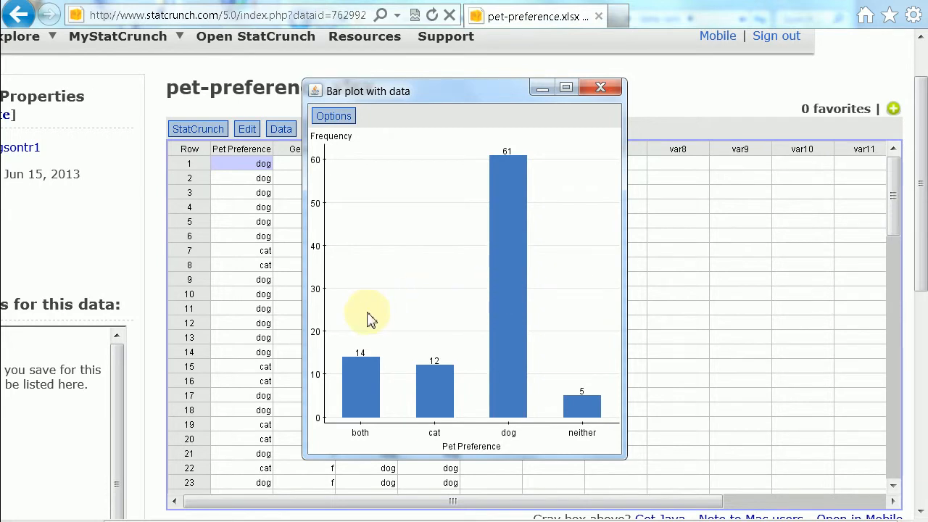
Step: Edit the bar plot to order the bars by Count Ascending and regenerate the graph
{"action": "left_click", "coordinate": [334, 119]}
{"action": "left_click", "coordinate": [338, 137]}
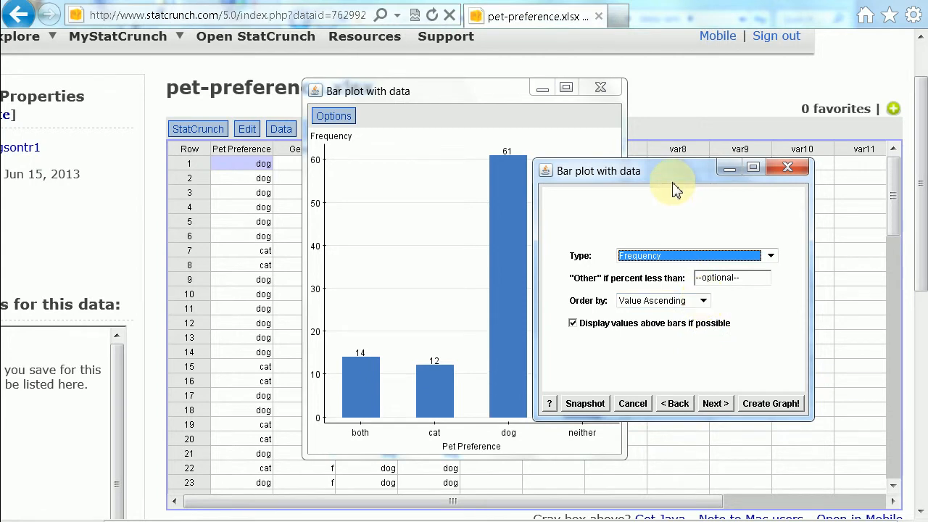
{"action": "left_click_drag", "start_coordinate": [673, 176], "coordinate": [747, 178]}
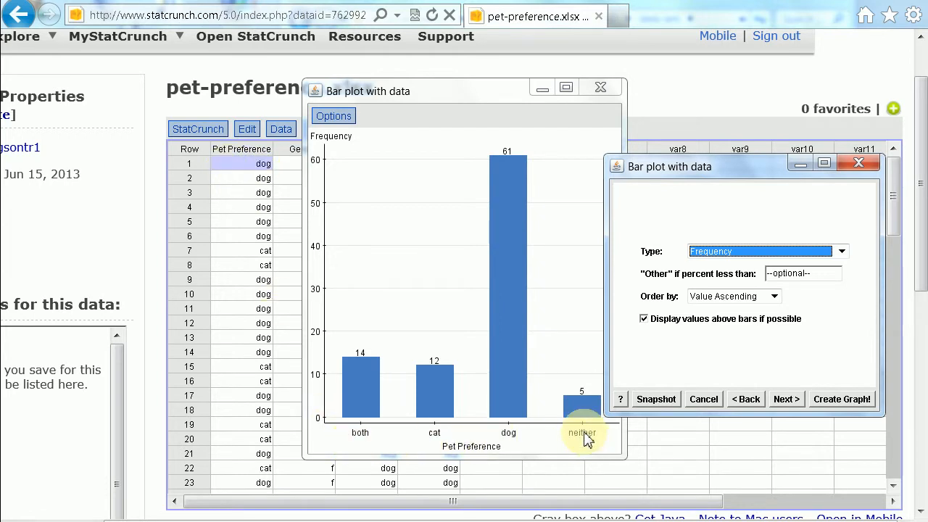
{"action": "left_click", "coordinate": [775, 298]}
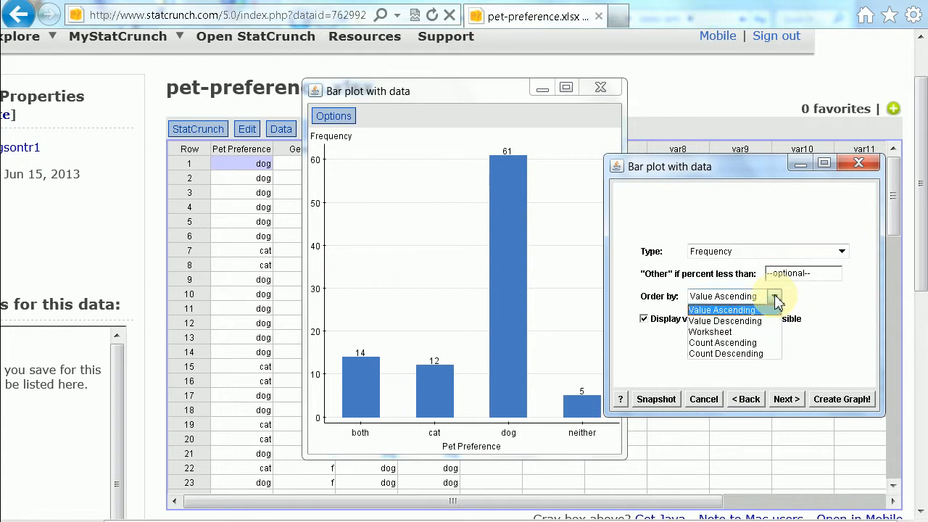
{"action": "left_click", "coordinate": [751, 344]}
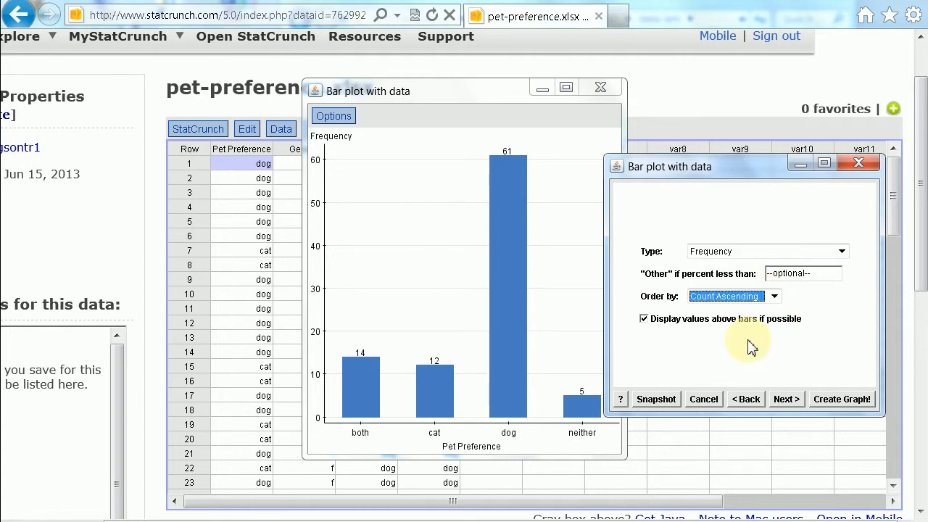
{"action": "left_click", "coordinate": [856, 401]}
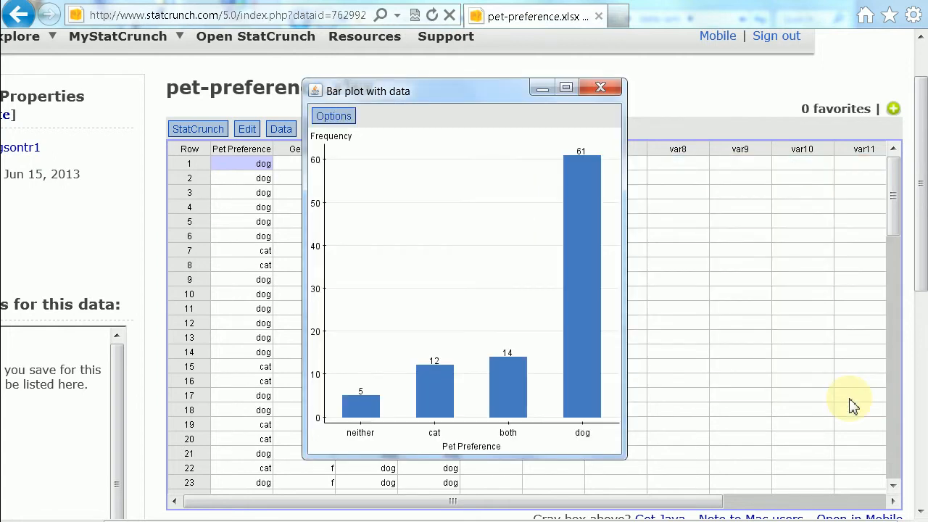
{"action": "left_click", "coordinate": [362, 412]}
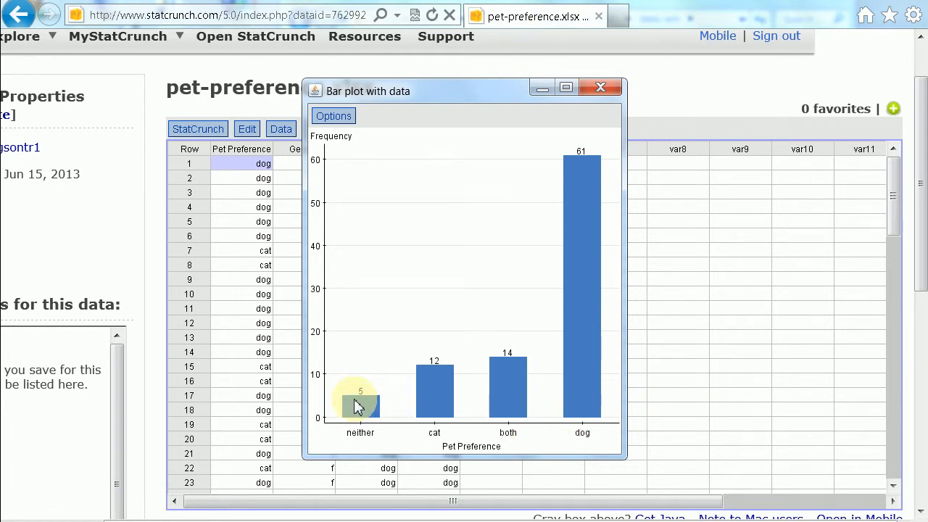
{"action": "left_click", "coordinate": [354, 404]}
{"action": "left_click", "coordinate": [360, 401]}
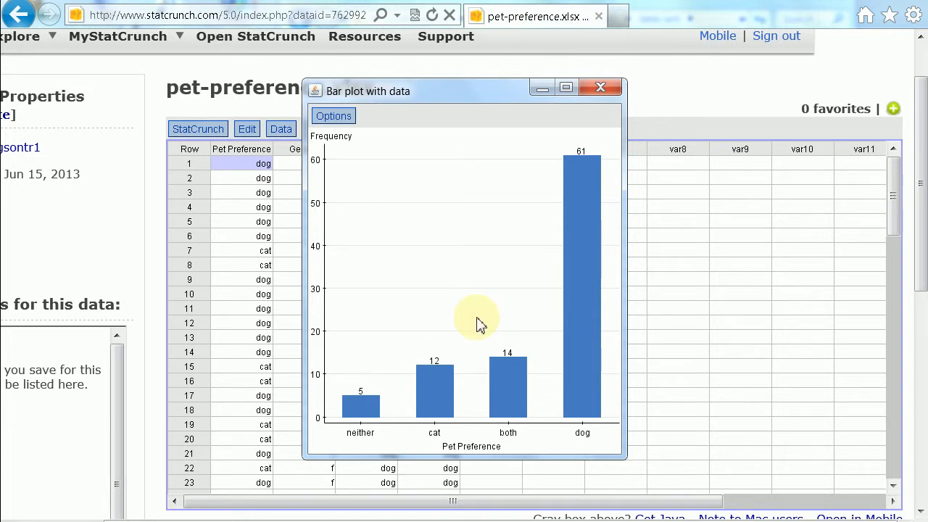
Step: Edit the bar plot to order the bars by Count Descending and regenerate the graph
{"action": "left_click", "coordinate": [338, 117]}
{"action": "left_click", "coordinate": [341, 136]}
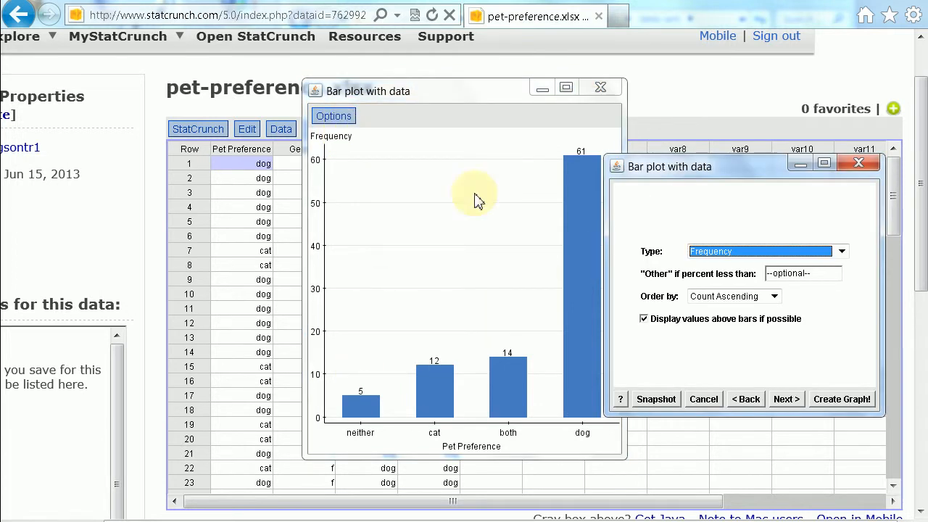
{"action": "left_click", "coordinate": [775, 296]}
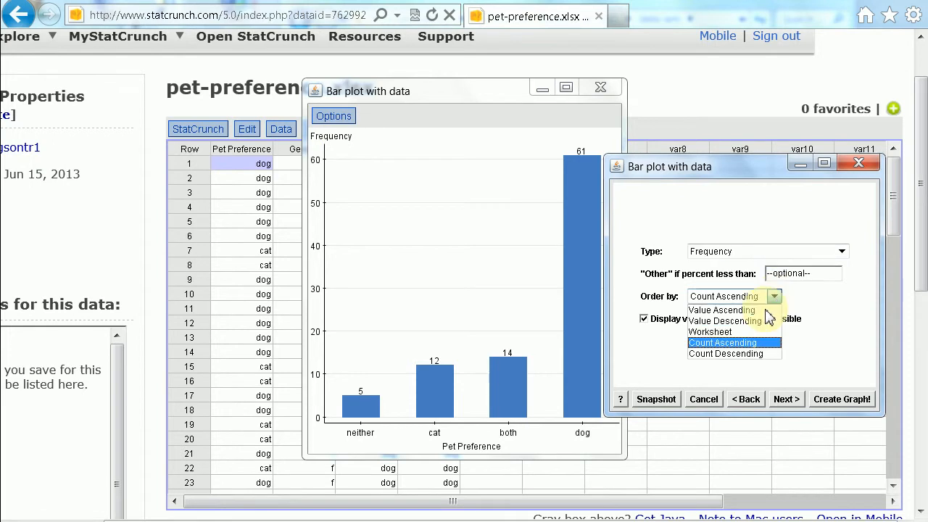
{"action": "left_click", "coordinate": [754, 354]}
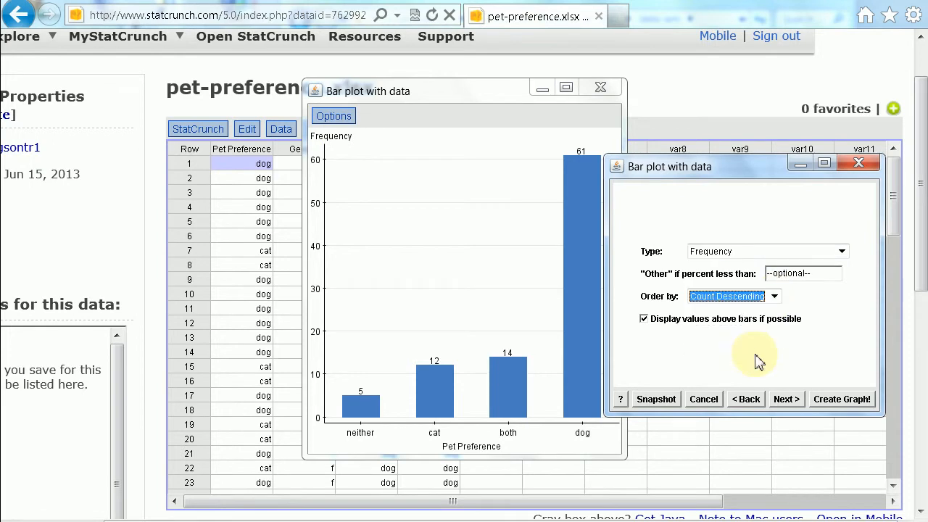
{"action": "left_click", "coordinate": [842, 400]}
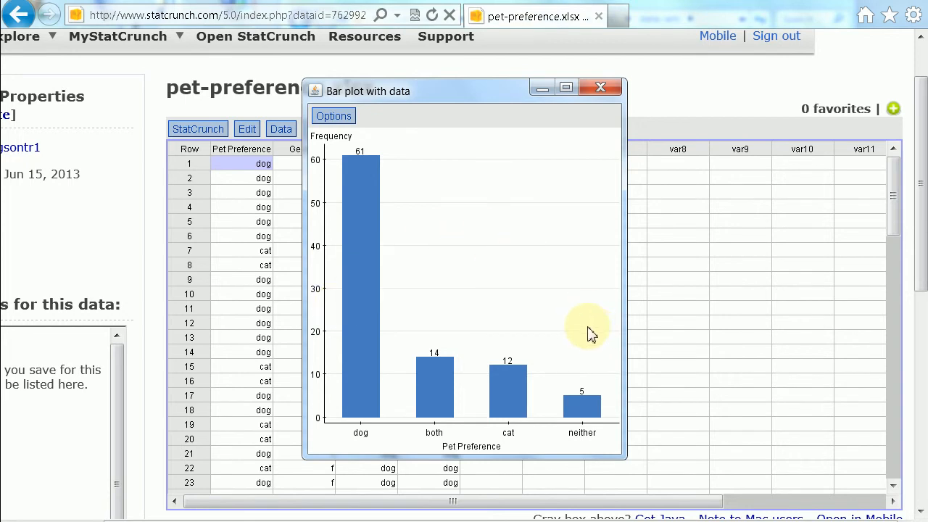
{"action": "left_click", "coordinate": [634, 521]}
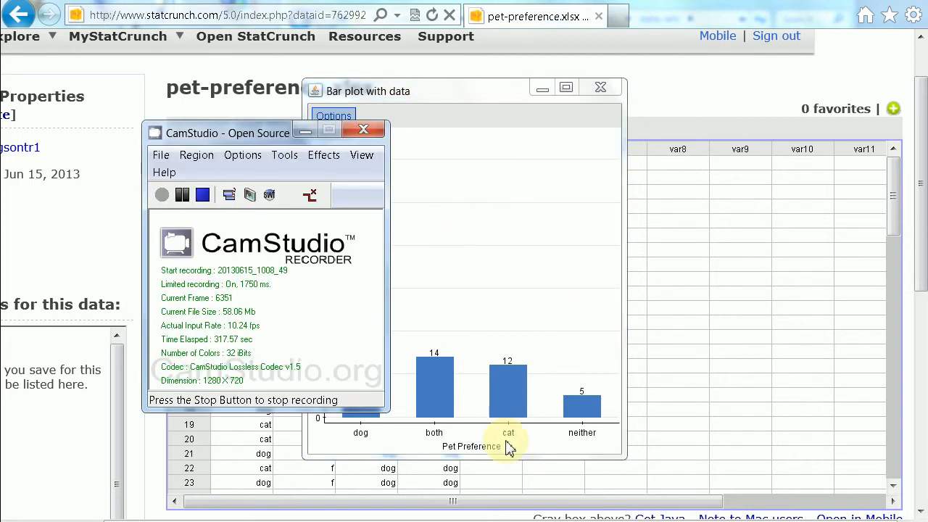